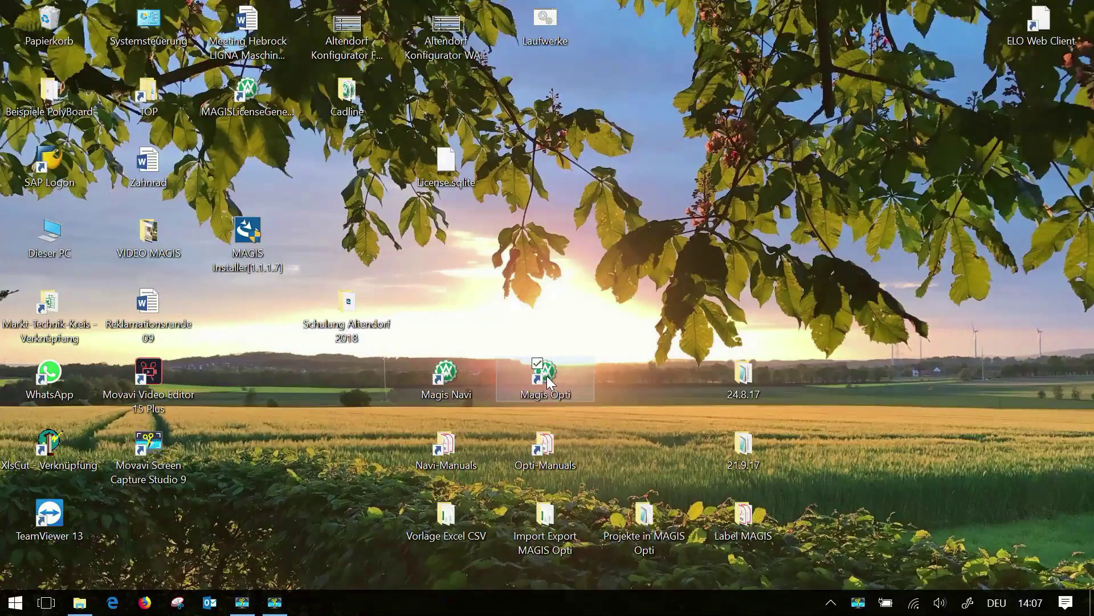
Launch Magis Opti from its desktop shortcut
left_click(549, 382)
double_click(550, 382)
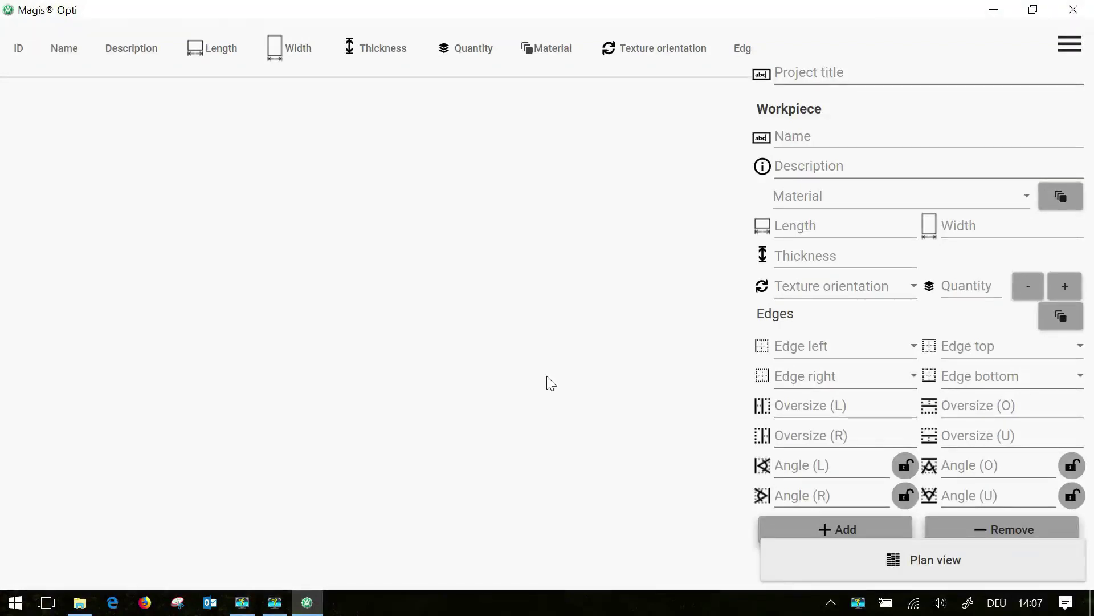
Begin entering 'Altendorf 1' as the project title
left_click(796, 73)
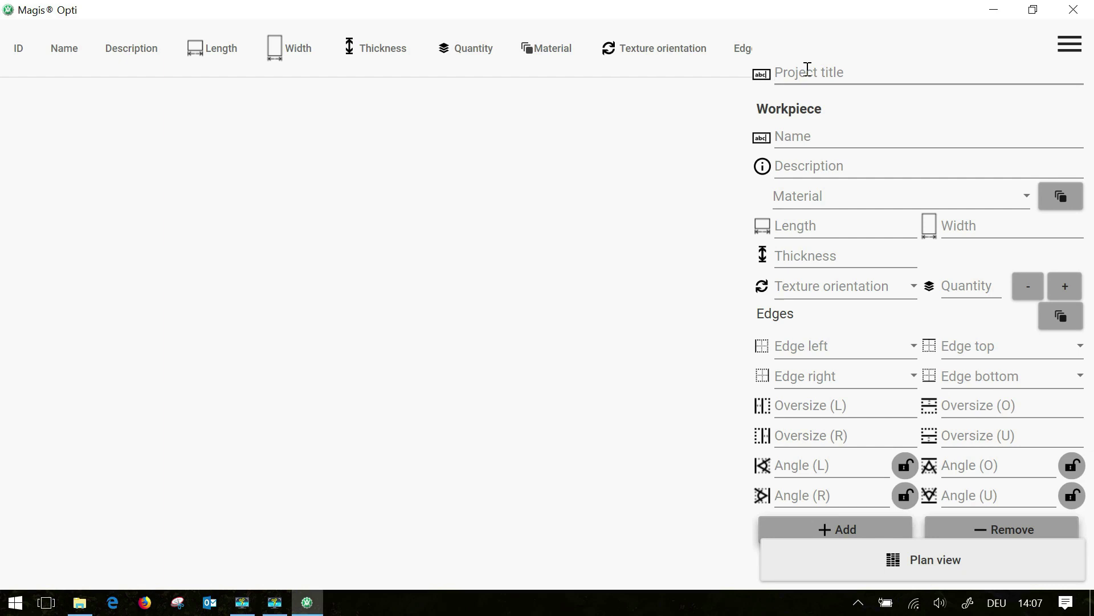
type("Al")
type("tendor")
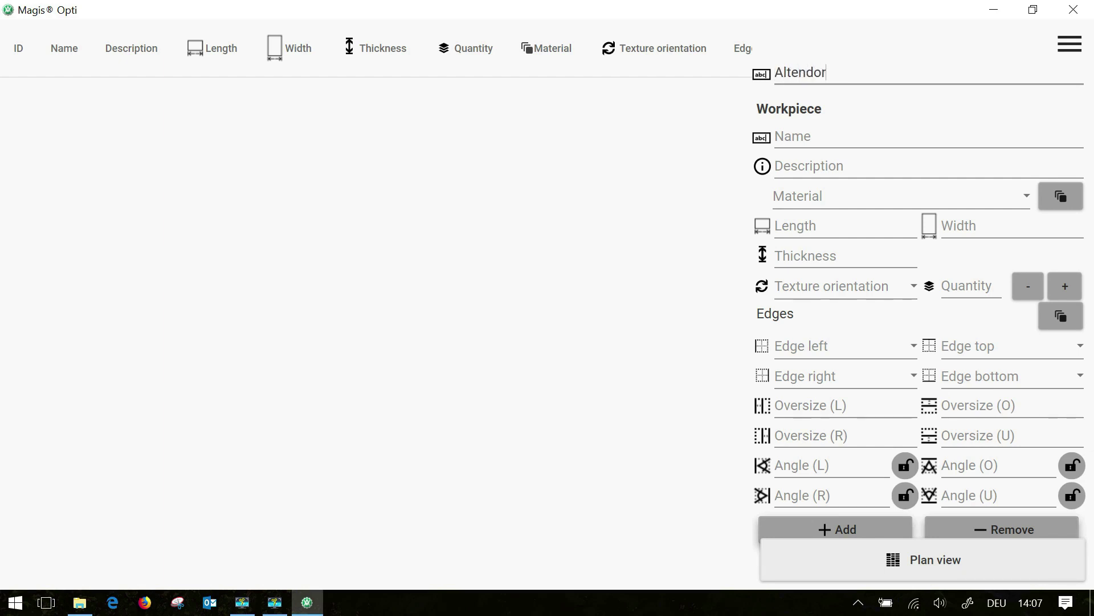
type("f 1")
Name the first workpiece Kom 1 and give it the description Side
left_click(808, 138)
left_click(817, 143)
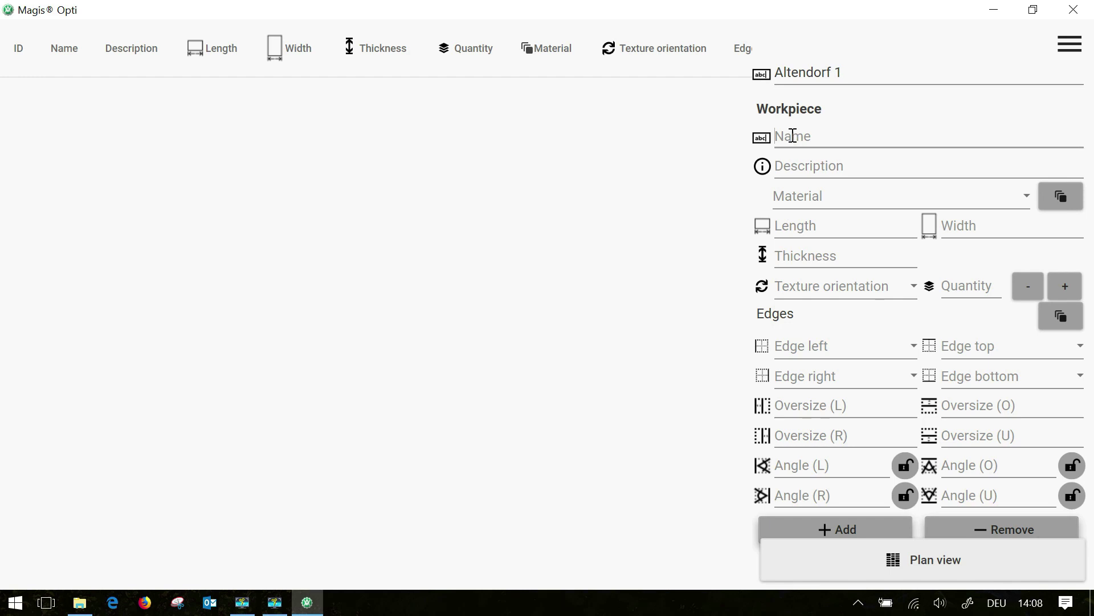
type("Kom 1")
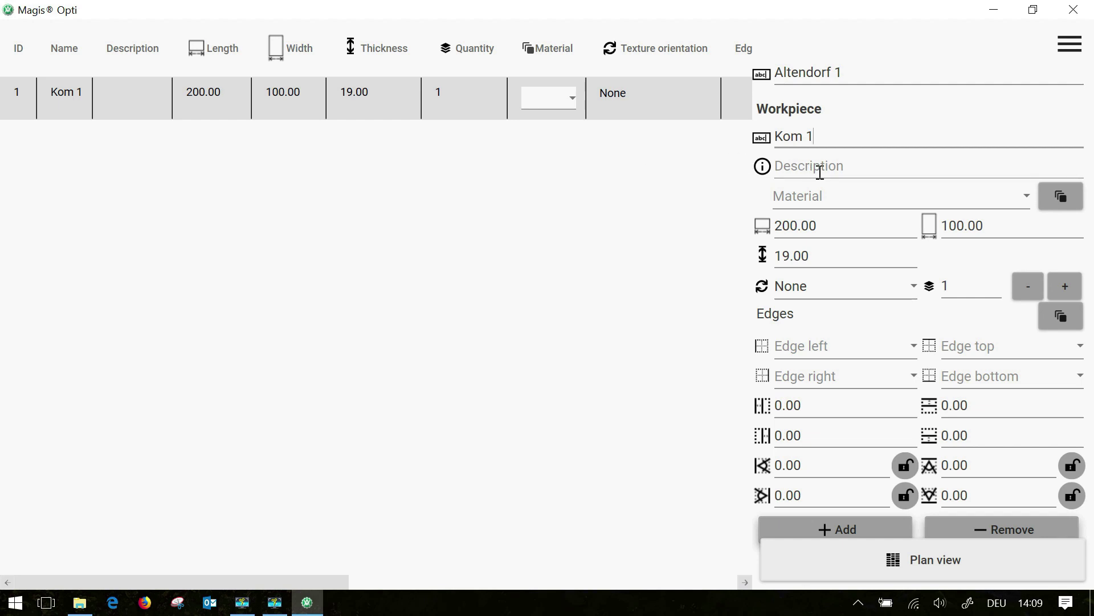
left_click(796, 166)
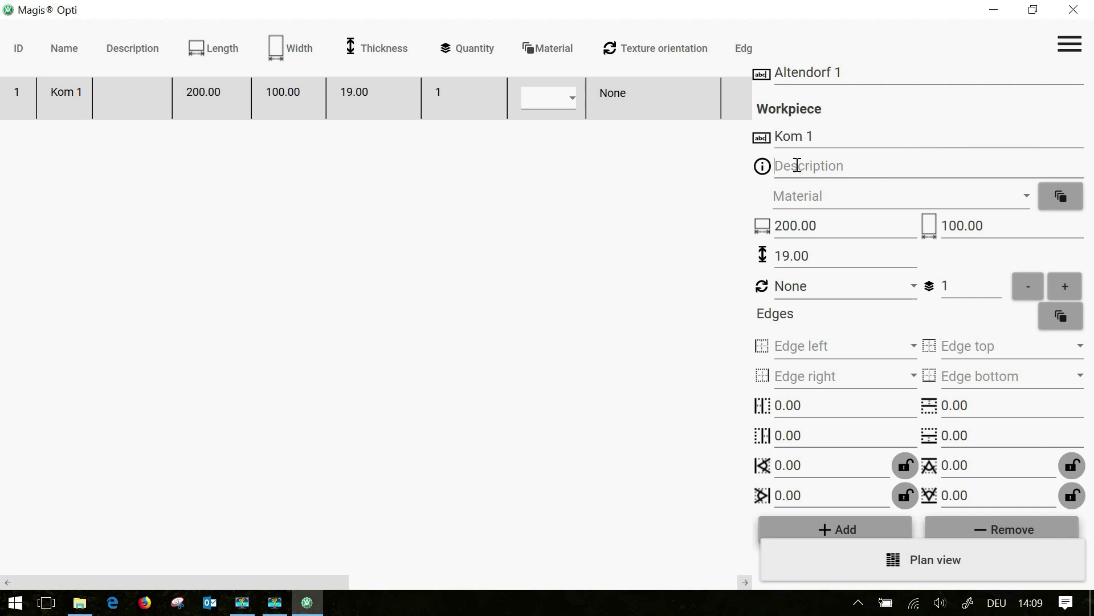
type("Side")
left_click(1022, 196)
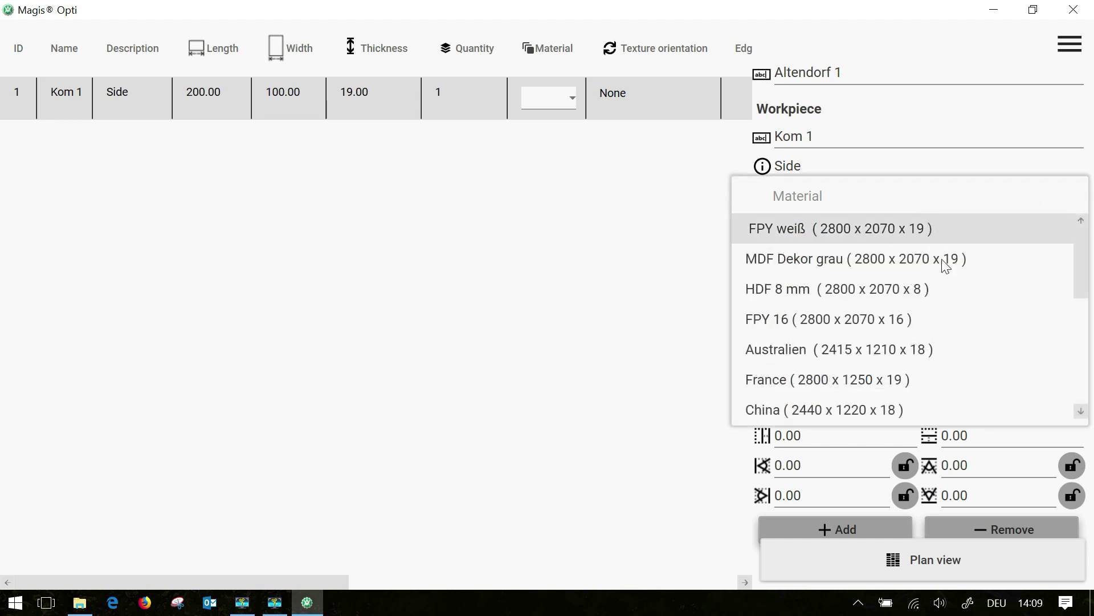
scroll(944, 265, "down", 5)
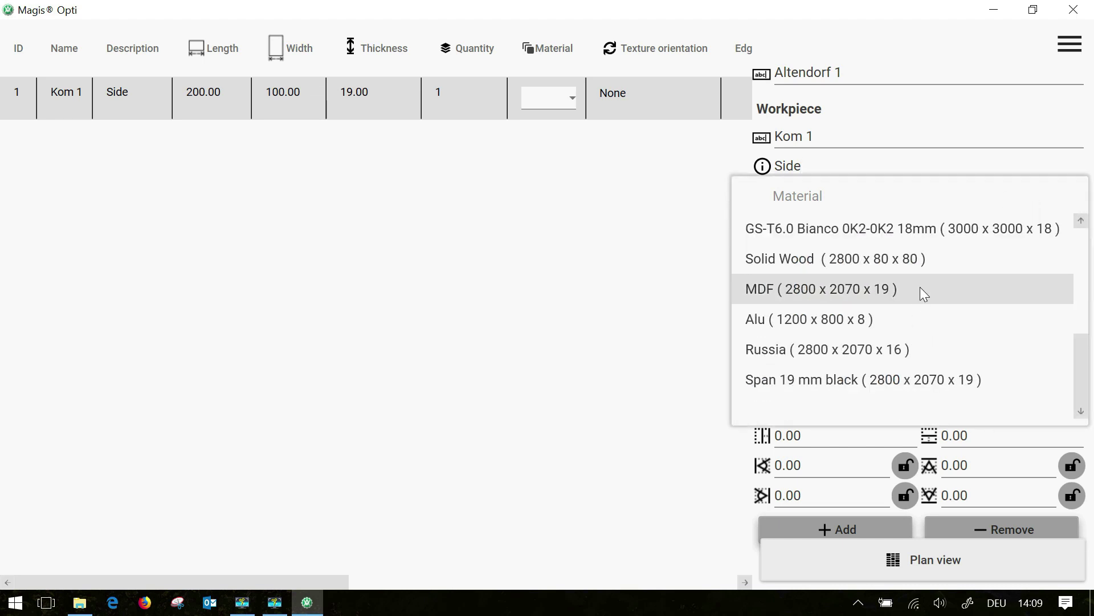
Assign Span 19 mm black (2800 x 2070 x 19) as Kom 1's material
left_click(848, 388)
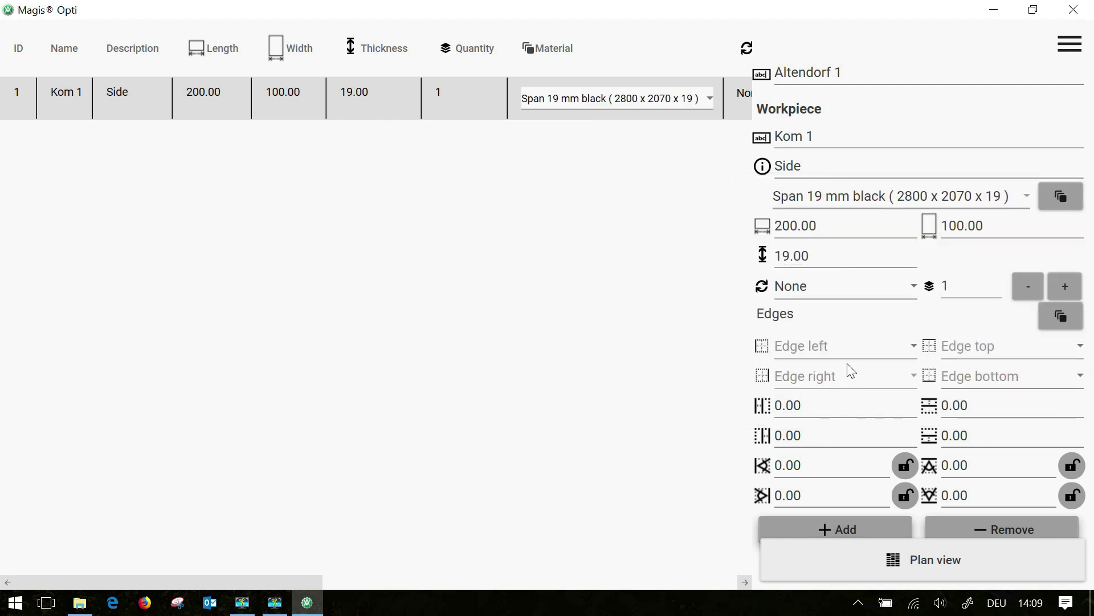
Set Kom 1 to length 1299, width 600 and quantity 8
double_click(788, 224)
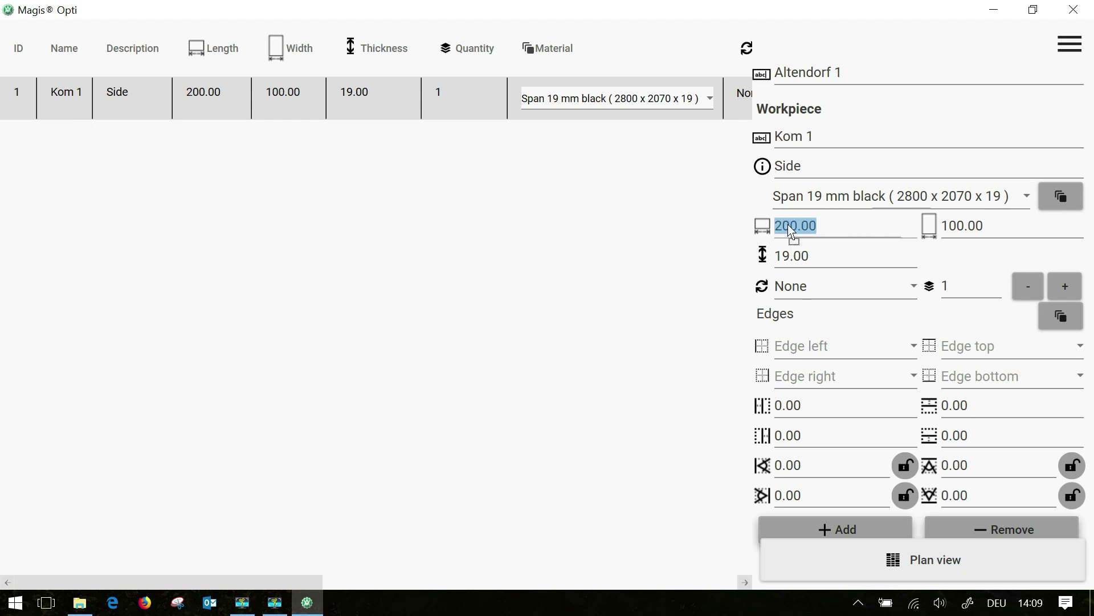
left_click(822, 225)
double_click(822, 222)
type("12")
type("99")
double_click(982, 225)
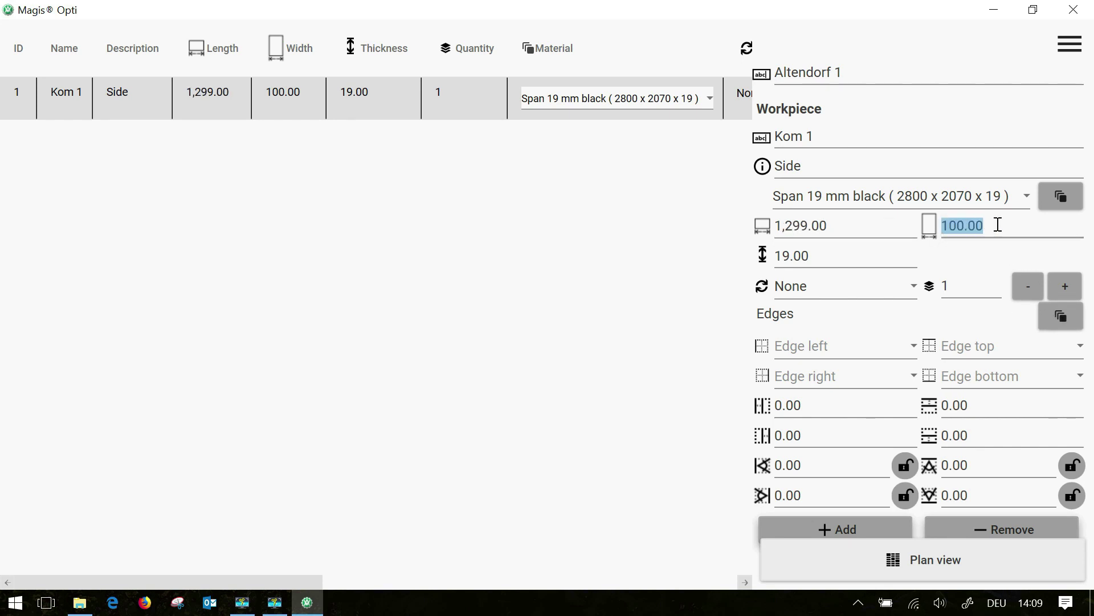
type("600")
double_click(951, 286)
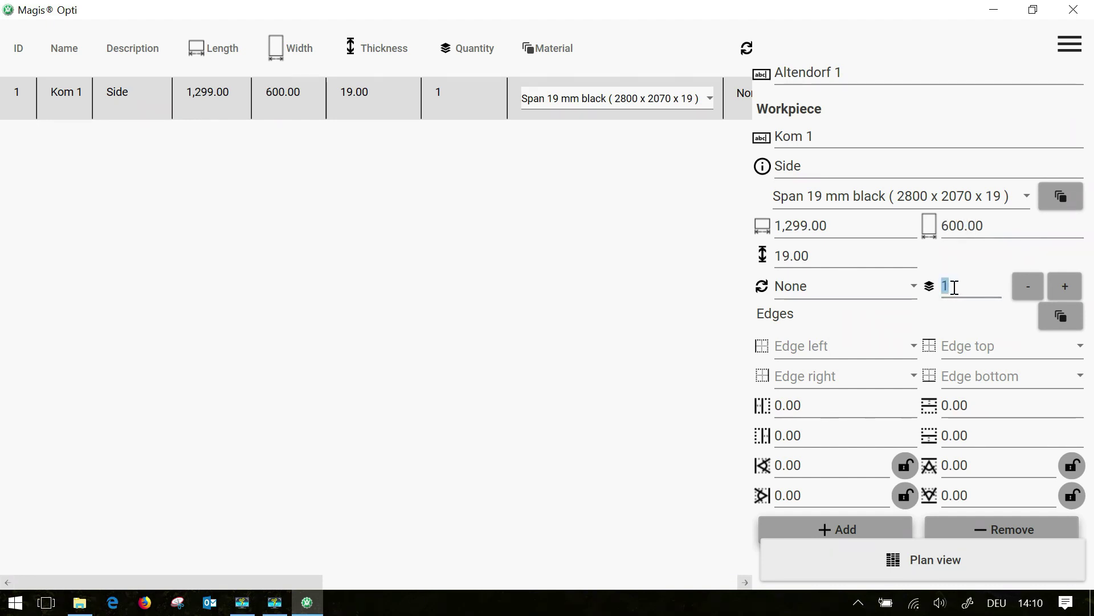
type("8")
left_click(1027, 196)
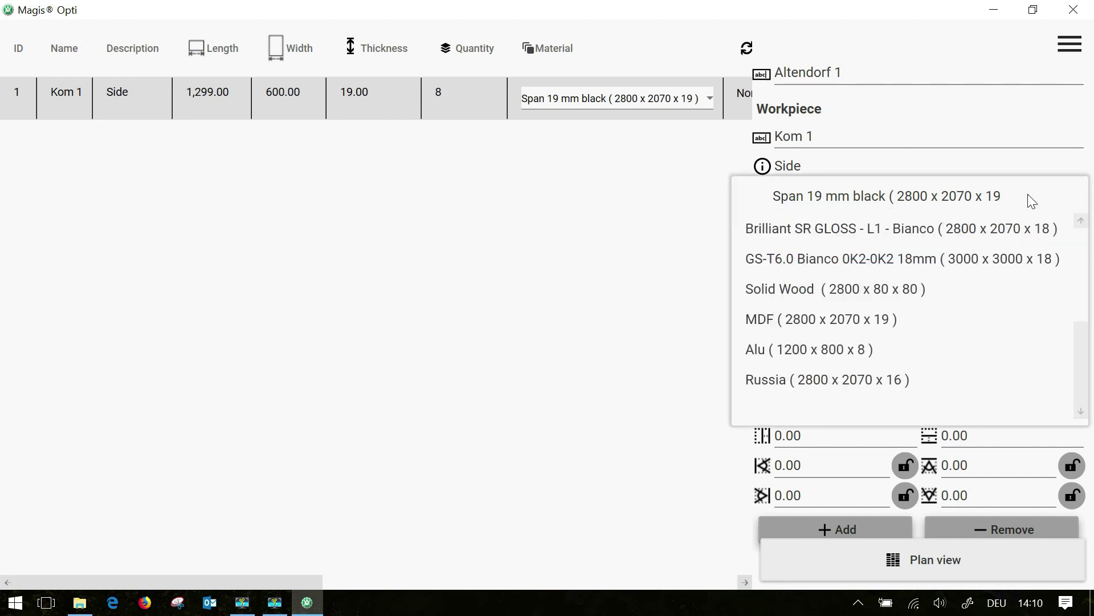
Give the Side piece Brilliant SR GLOSS - L1 - Bianco and thickness 18
left_click(835, 235)
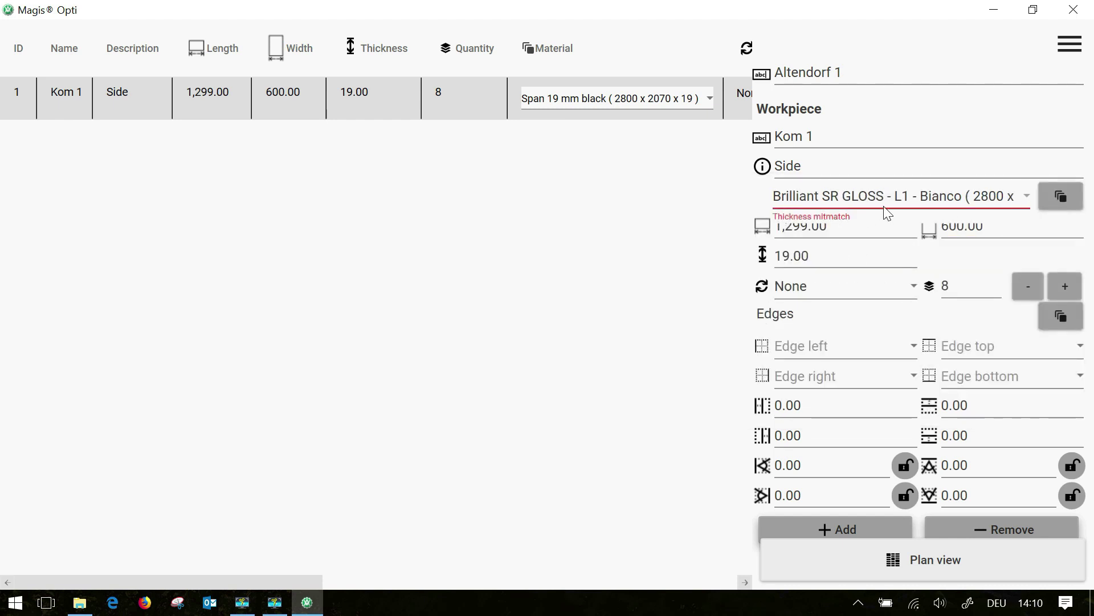
left_click(812, 256)
left_click(788, 256)
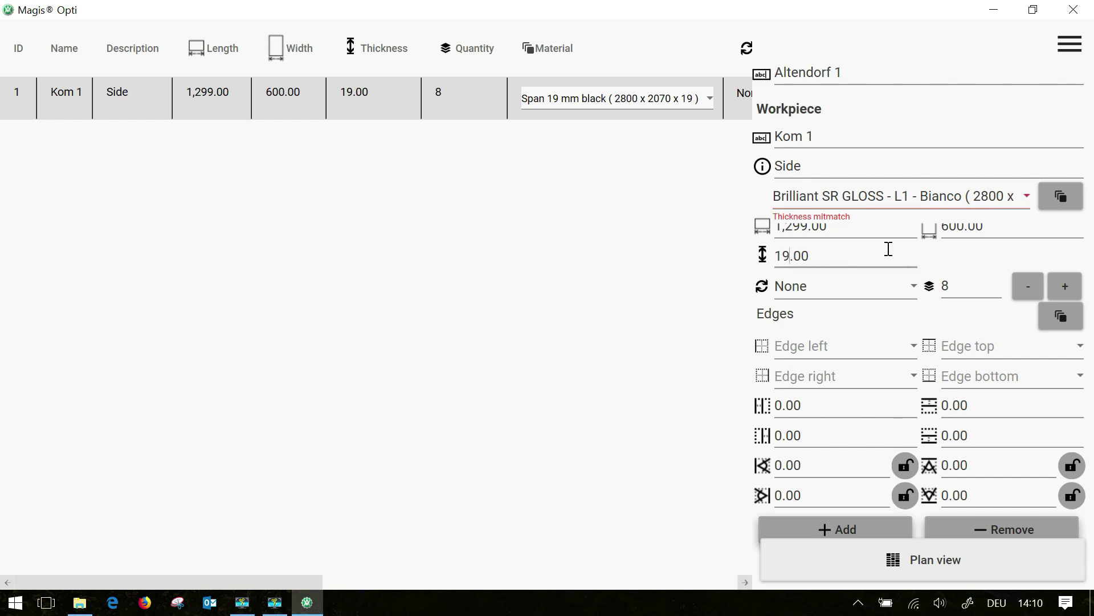
key("BackSpace")
type("8")
Return the material to Brilliant SR GLOSS after trying Solid Wood, and add a copied workpiece
left_click(1029, 196)
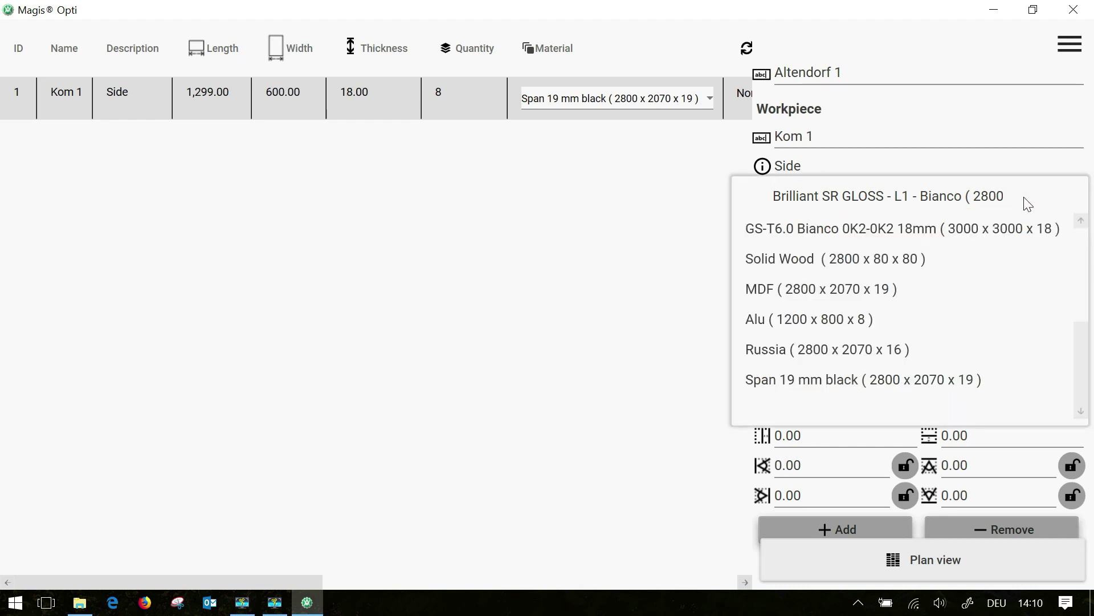
left_click(903, 259)
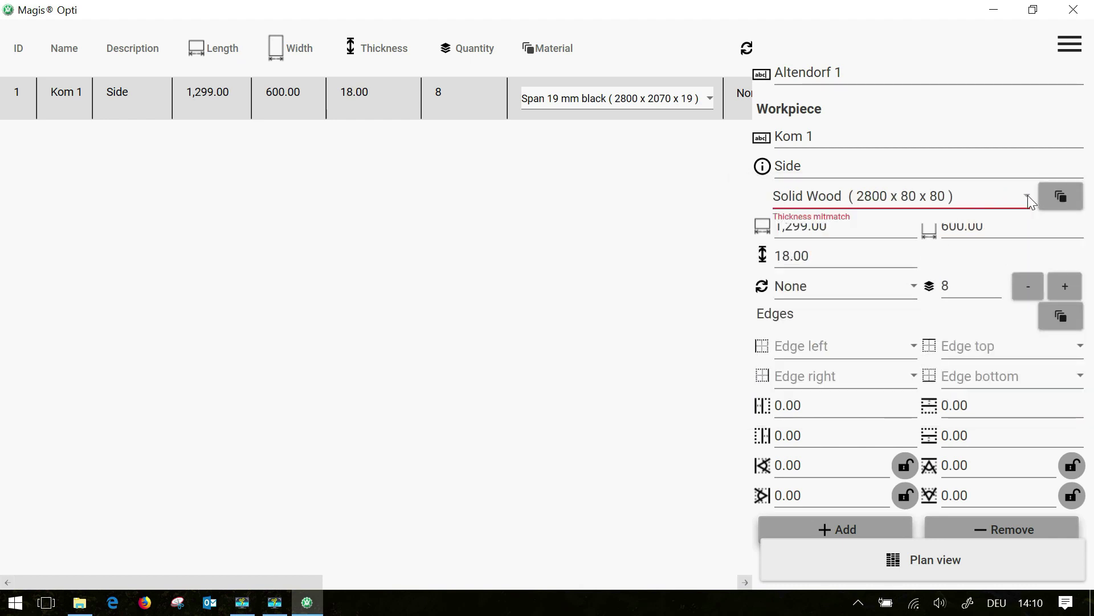
left_click(1027, 196)
left_click(807, 228)
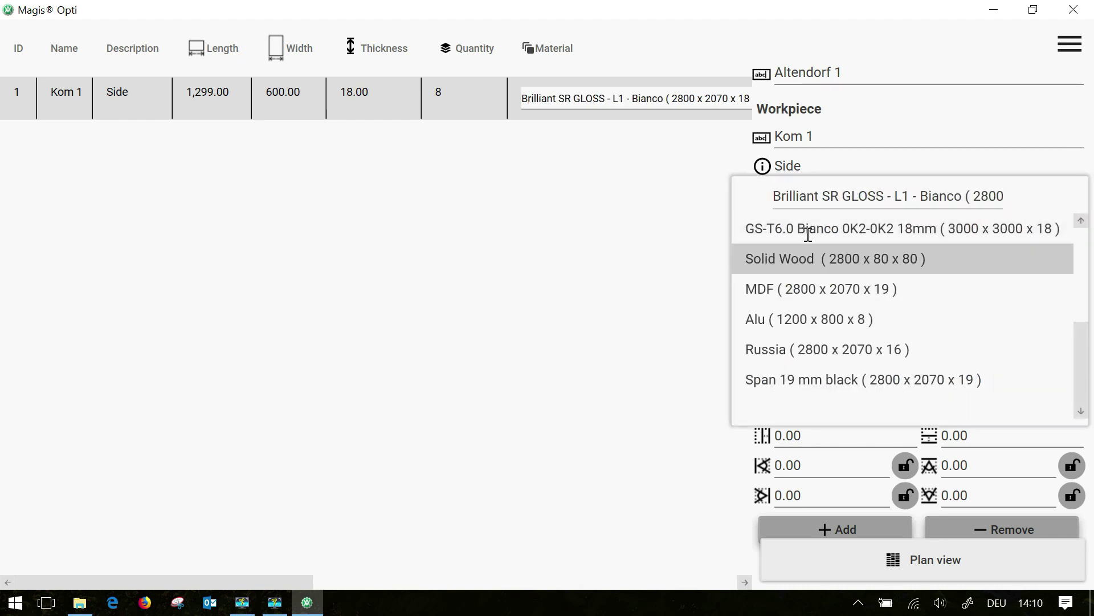
left_click(843, 531)
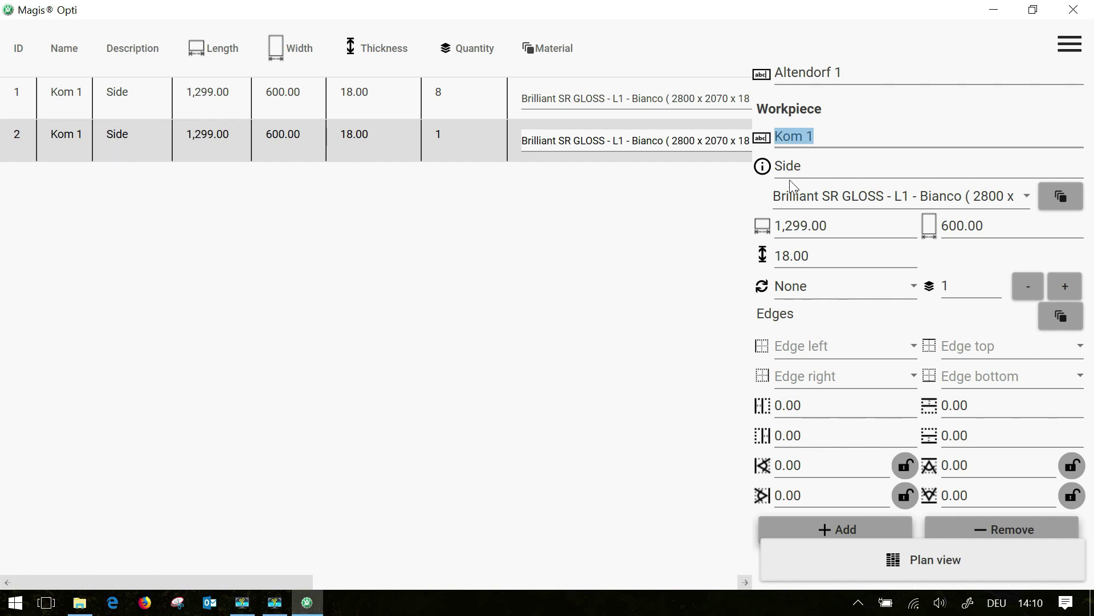
Change the copied Kom 1 row's description from Side to Front
double_click(805, 165)
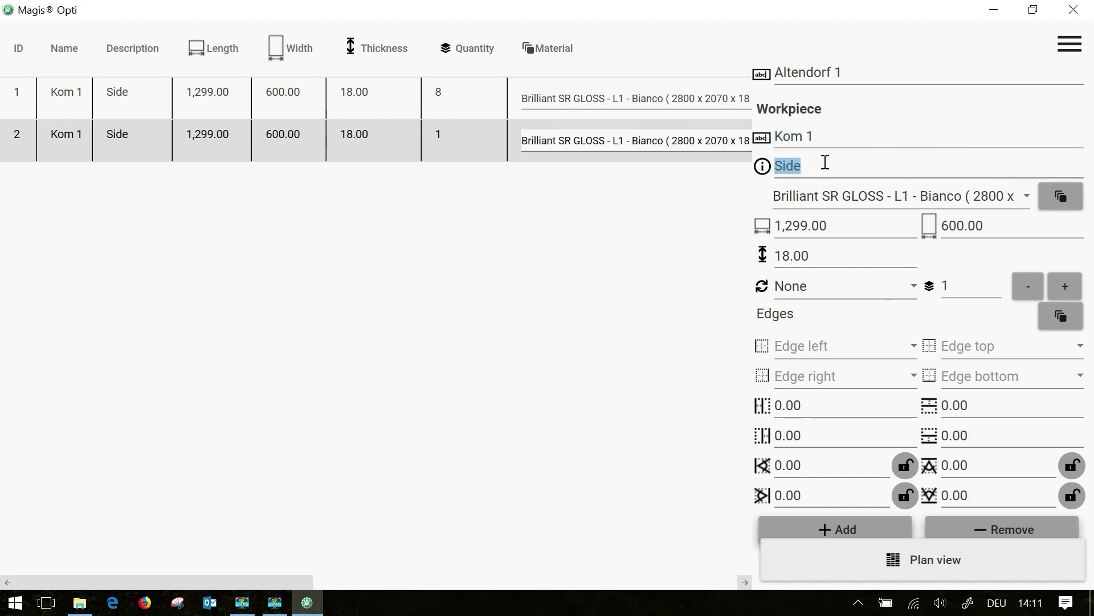
type("Front")
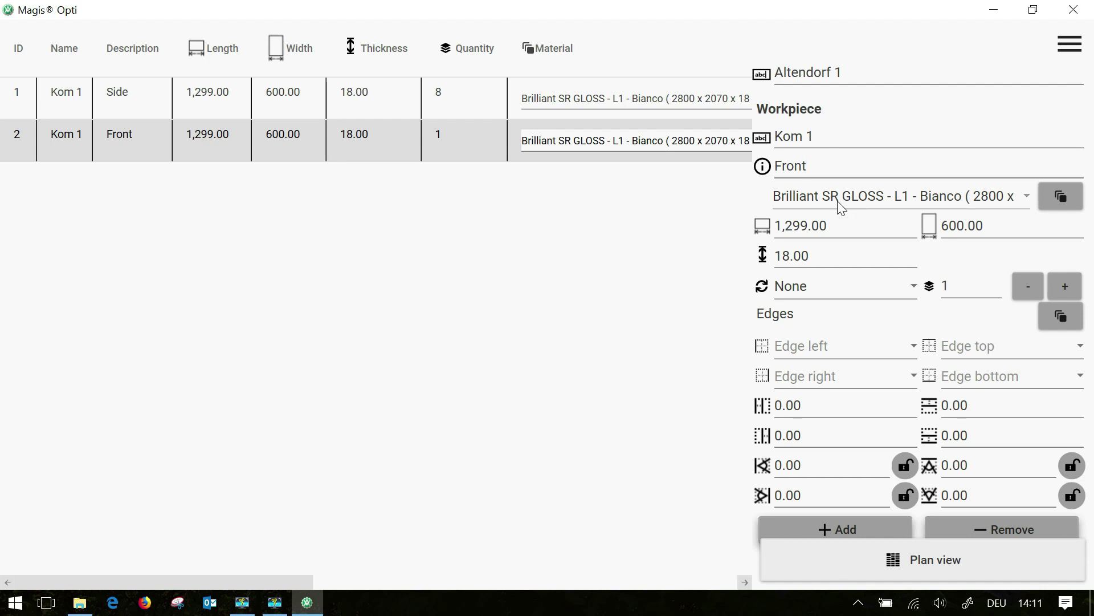
left_click(823, 225)
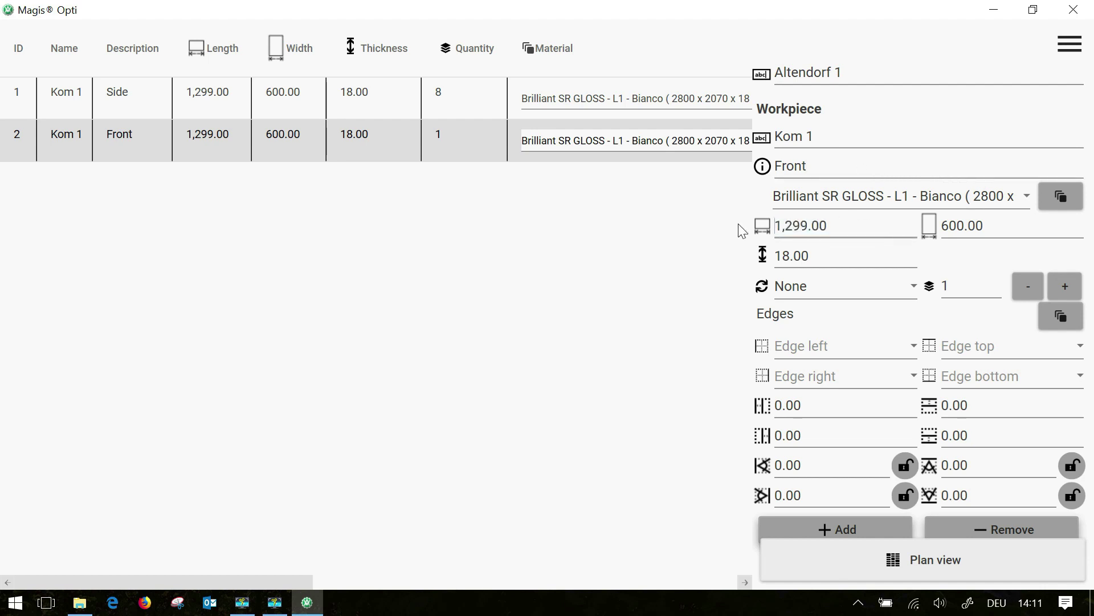
left_click_drag(744, 230, 832, 226)
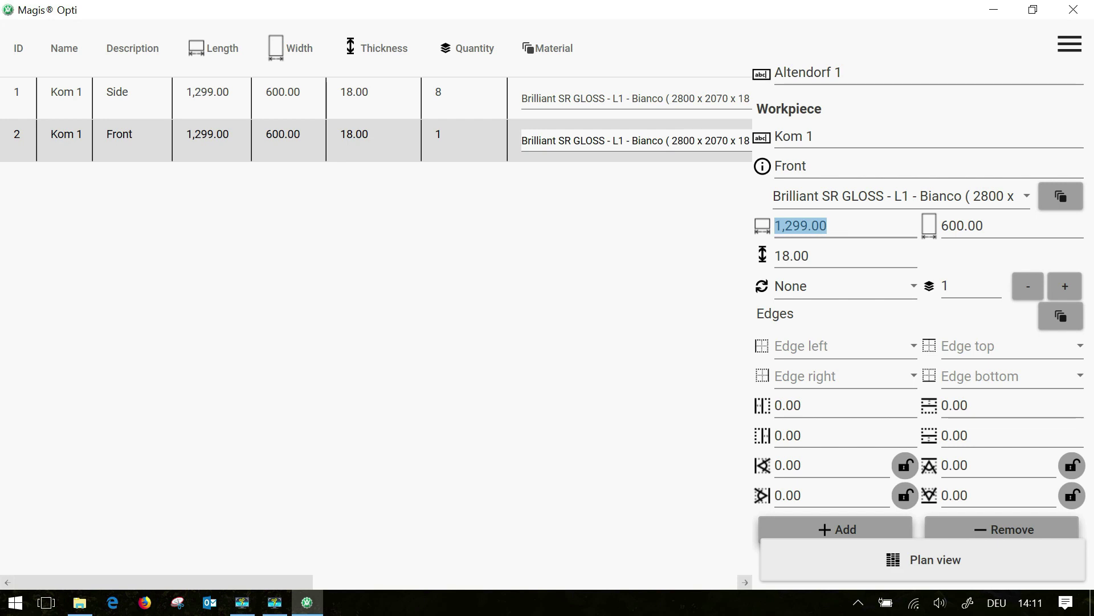
type("300")
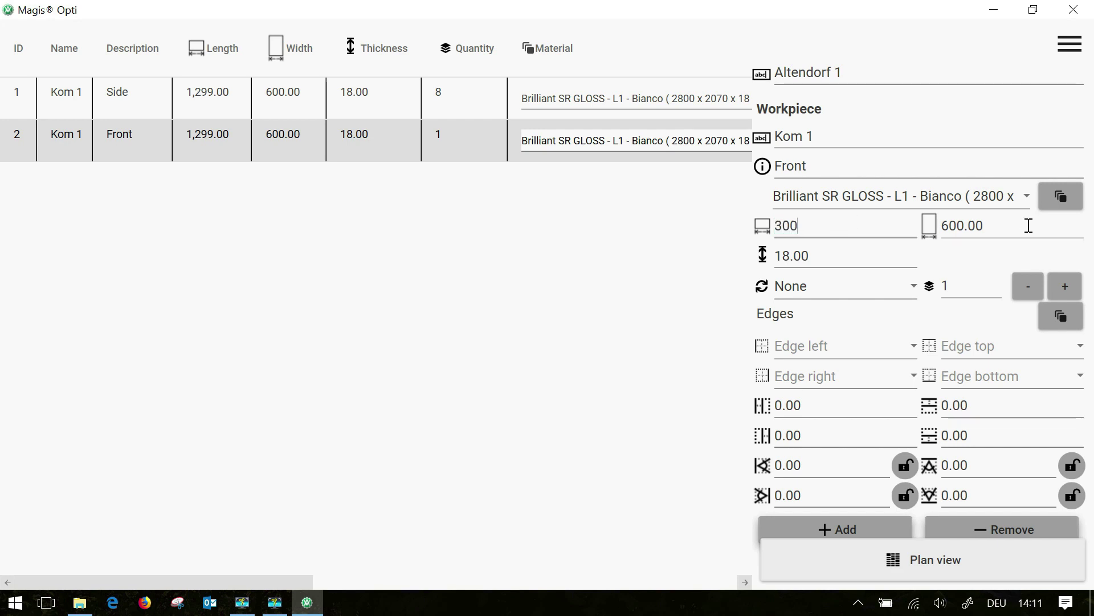
Make the Front piece 300 × 1200 with quantity 4, and display the cutting plan
double_click(984, 228)
type("12")
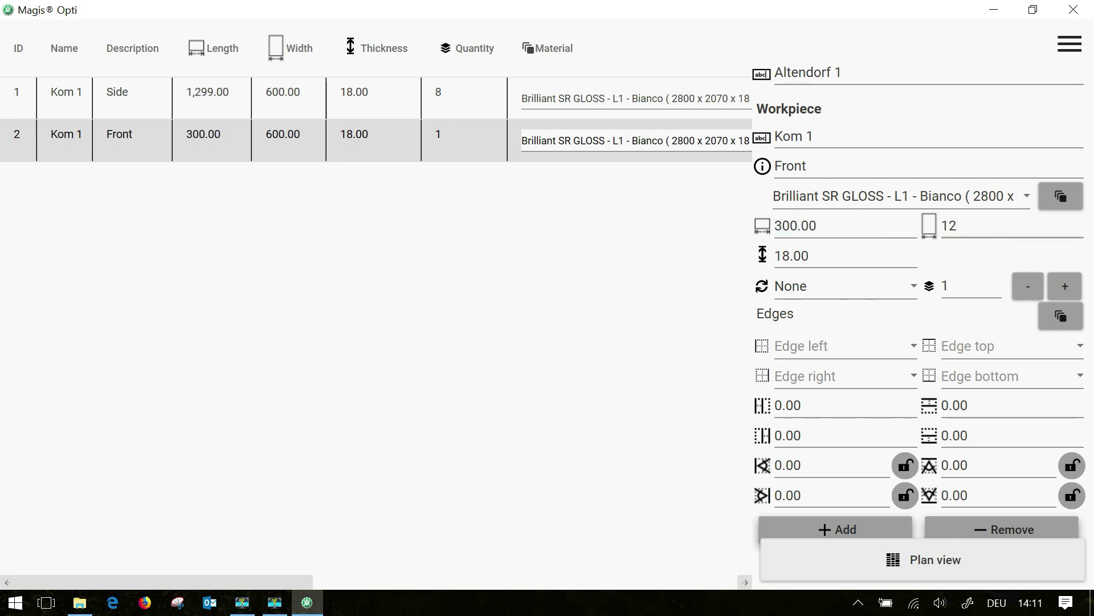
type("00")
double_click(945, 286)
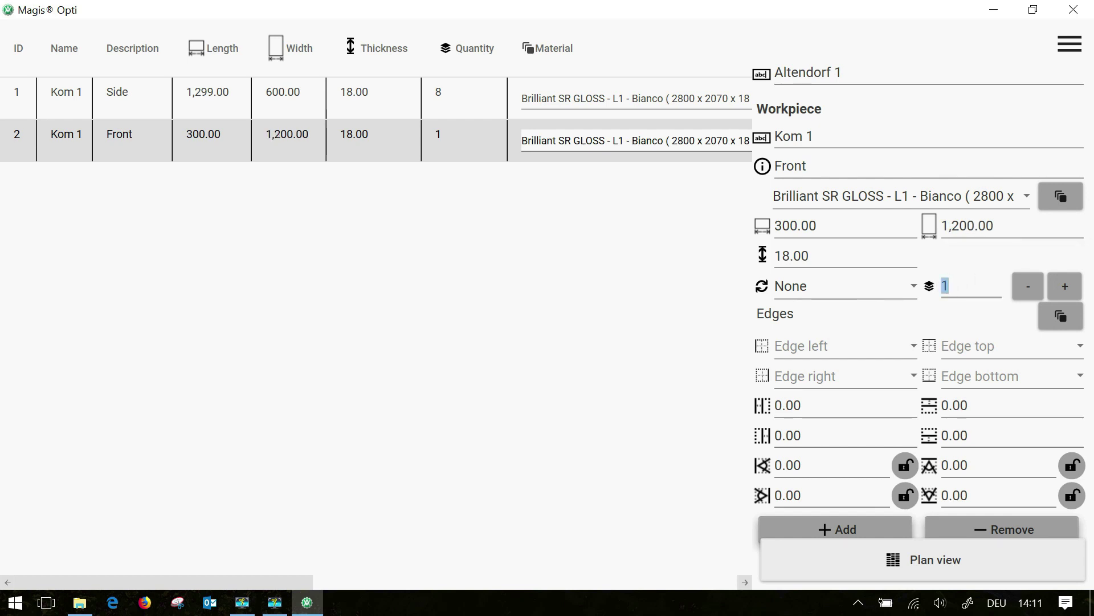
type("4")
left_click(906, 563)
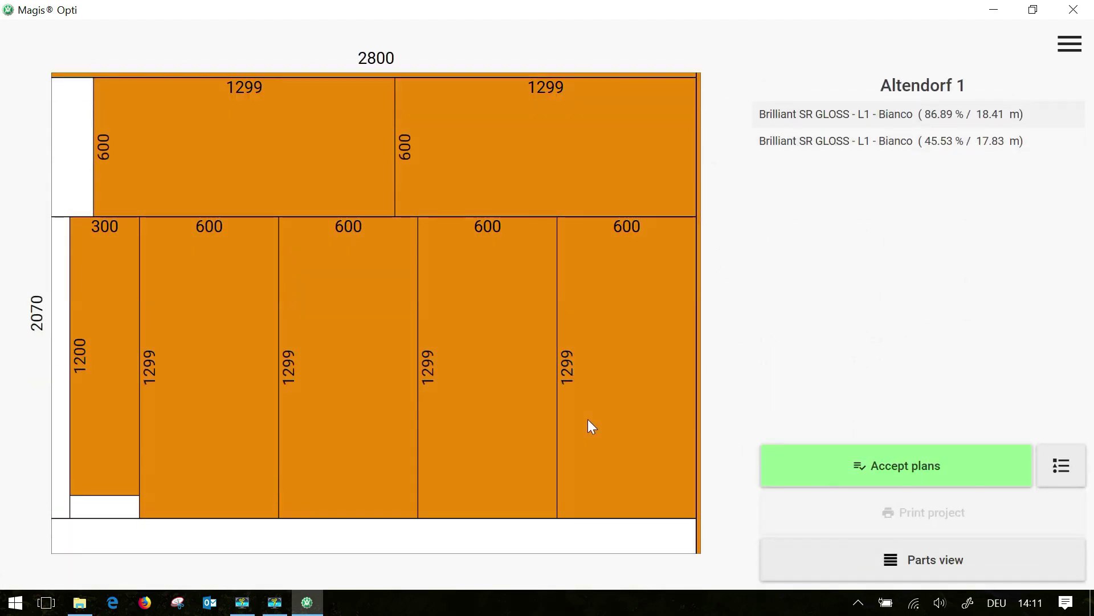